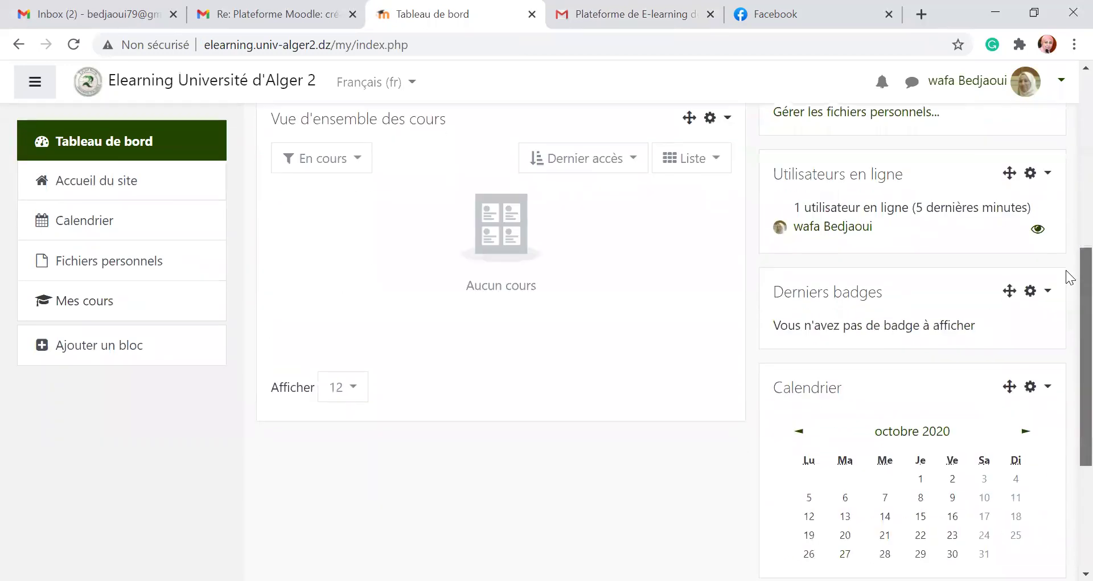
{"action": "scroll", "coordinate": [1067, 272], "scroll_direction": "up", "scroll_amount": 1}
{"action": "scroll", "coordinate": [1067, 259], "scroll_direction": "up", "scroll_amount": 7}
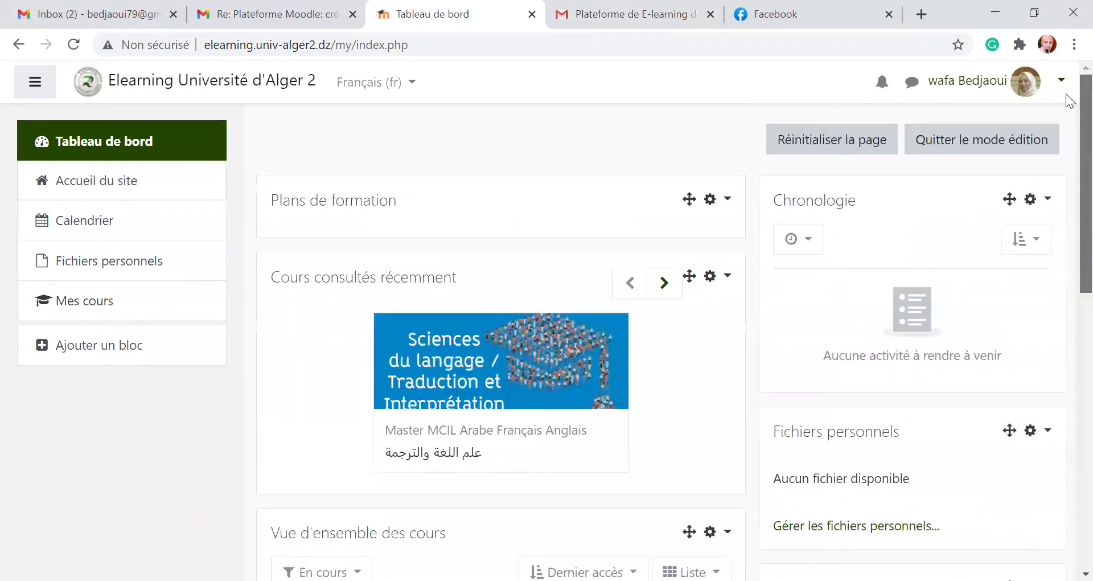
{"action": "scroll", "coordinate": [1067, 106], "scroll_direction": "down", "scroll_amount": 1}
{"action": "scroll", "coordinate": [1069, 80], "scroll_direction": "up", "scroll_amount": 1}
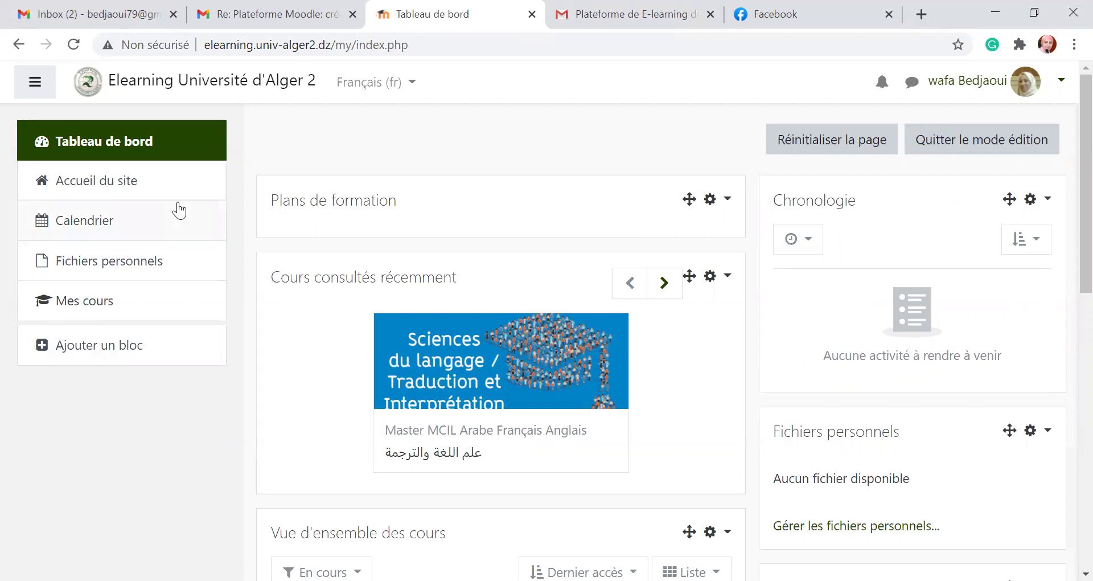
Step: Go to the site home page and open the Institut de Traduction's MASTER category, down to 1ere Année Master
{"action": "left_click", "coordinate": [119, 189]}
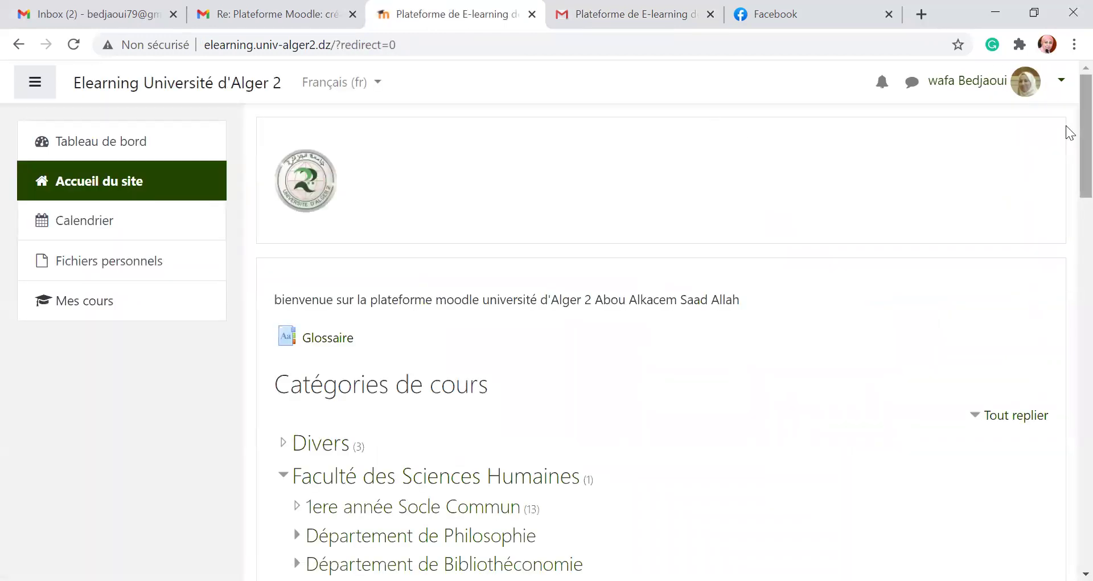
{"action": "scroll", "coordinate": [1066, 127], "scroll_direction": "down", "scroll_amount": 1}
{"action": "scroll", "coordinate": [1066, 130], "scroll_direction": "down", "scroll_amount": 1}
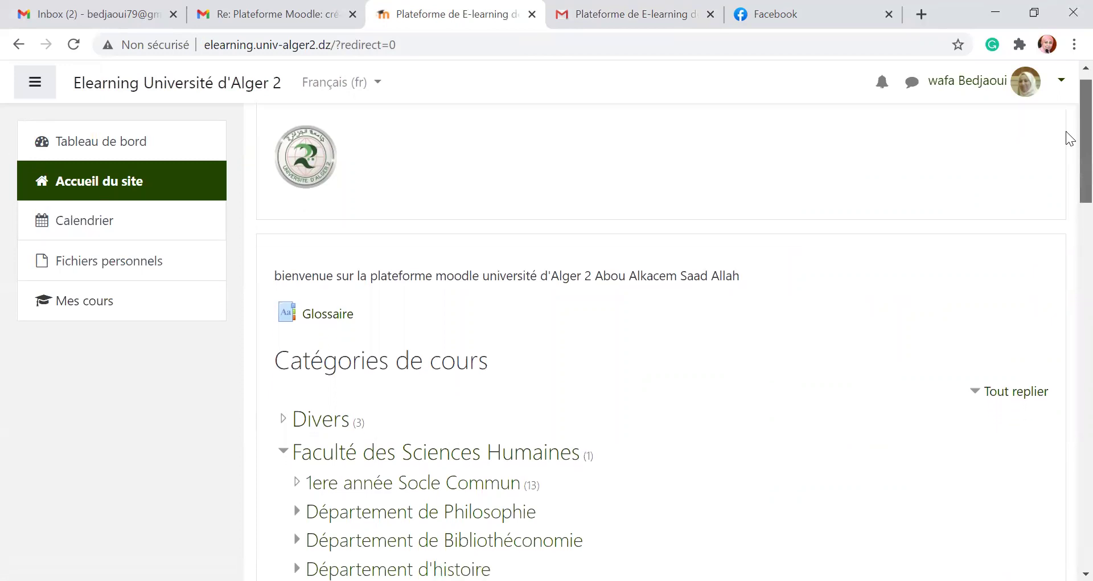
{"action": "scroll", "coordinate": [1066, 278], "scroll_direction": "down", "scroll_amount": 15}
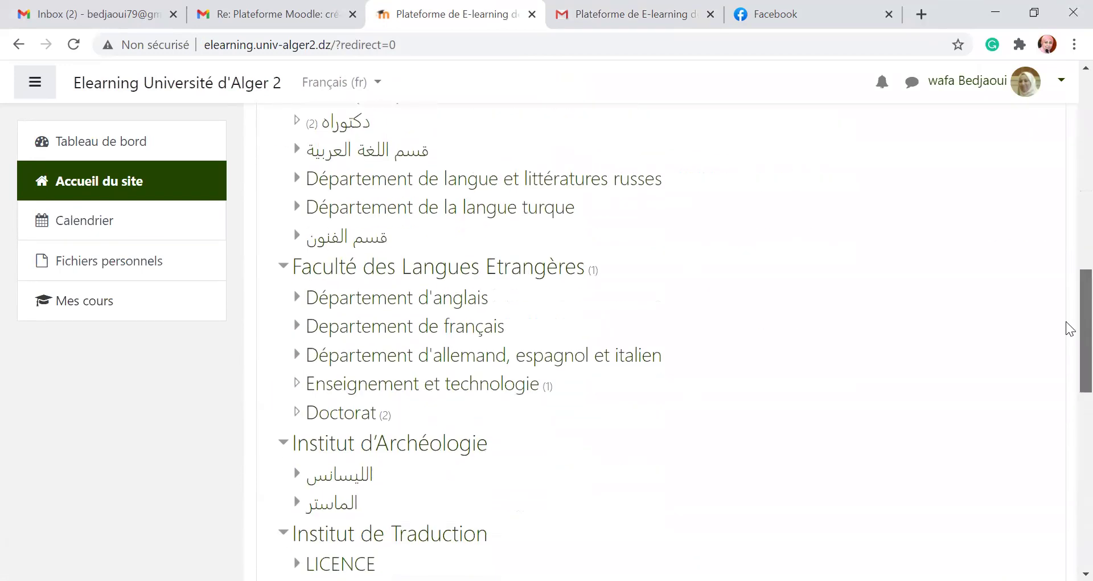
{"action": "scroll", "coordinate": [1065, 358], "scroll_direction": "down", "scroll_amount": 3}
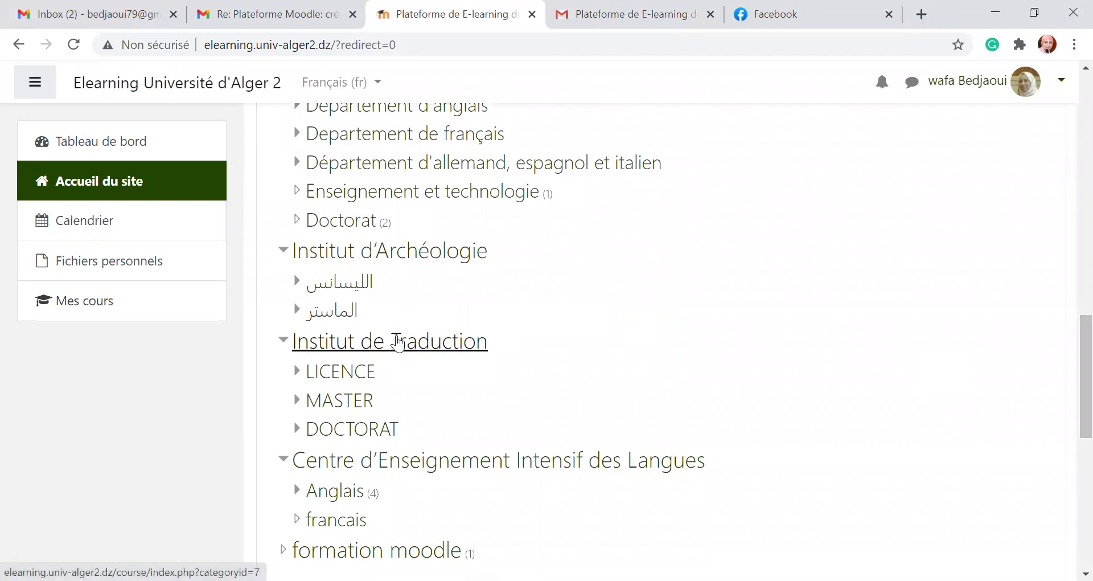
{"action": "left_click", "coordinate": [363, 404]}
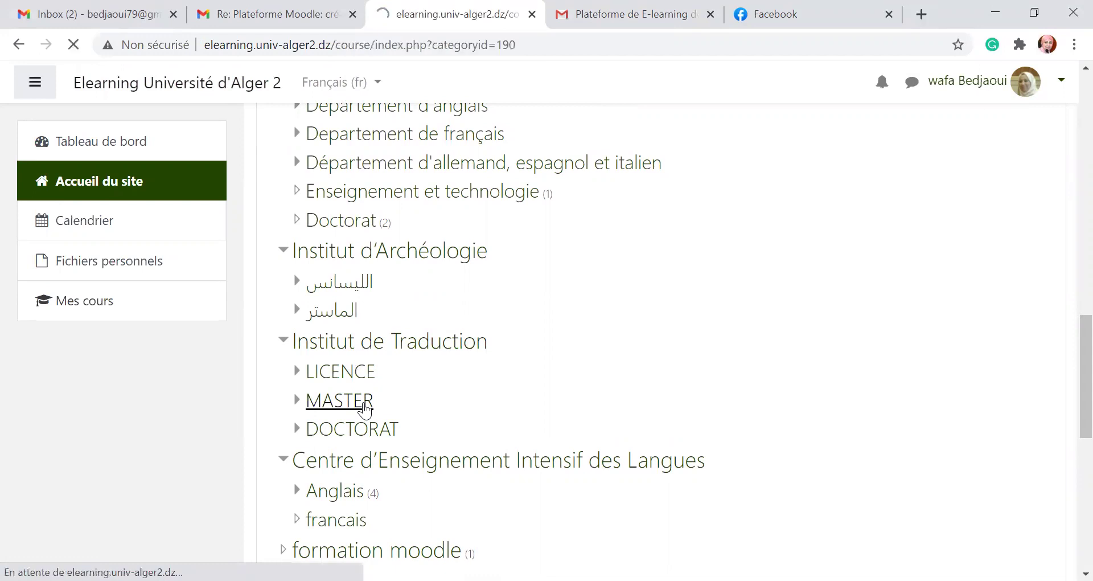
{"action": "left_click", "coordinate": [411, 431]}
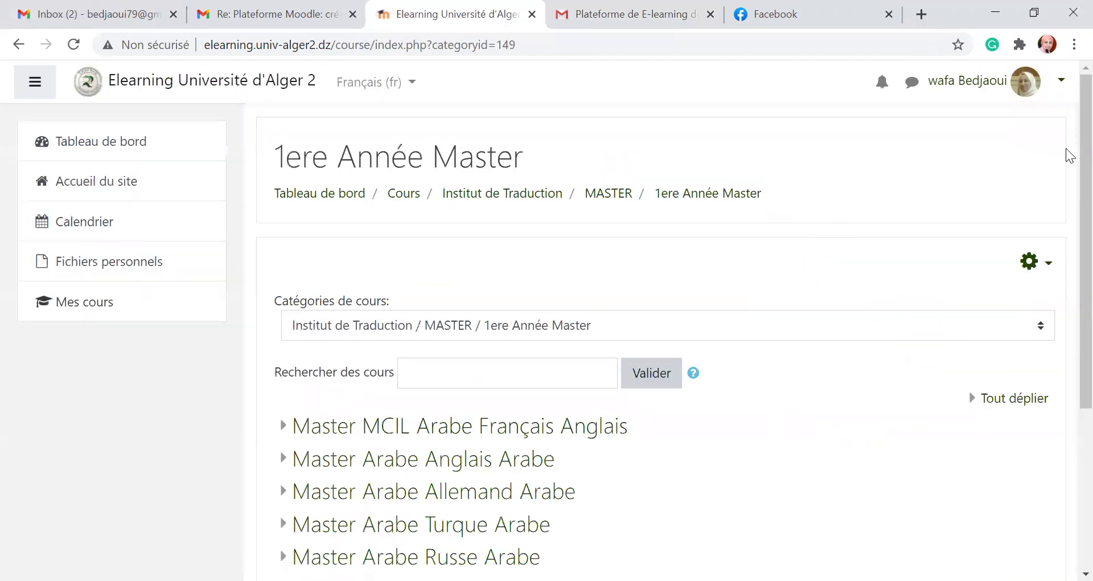
Step: Open the Master MCIL Arabe Français Anglais category and enter its course علم اللغة والترجمة
{"action": "left_click_drag", "start_coordinate": [1067, 154], "coordinate": [1066, 310]}
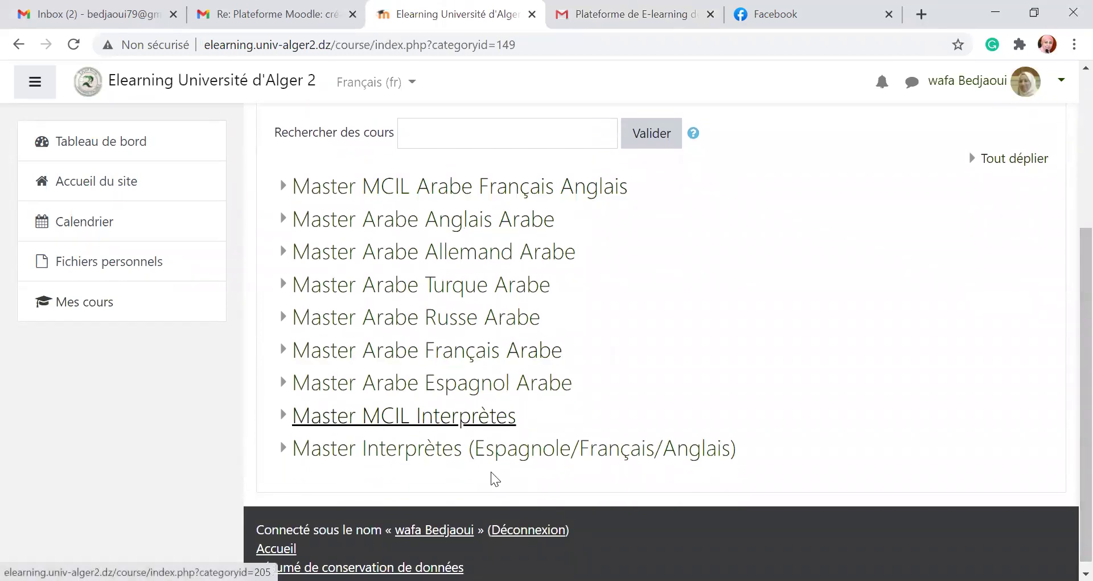
{"action": "left_click", "coordinate": [530, 185]}
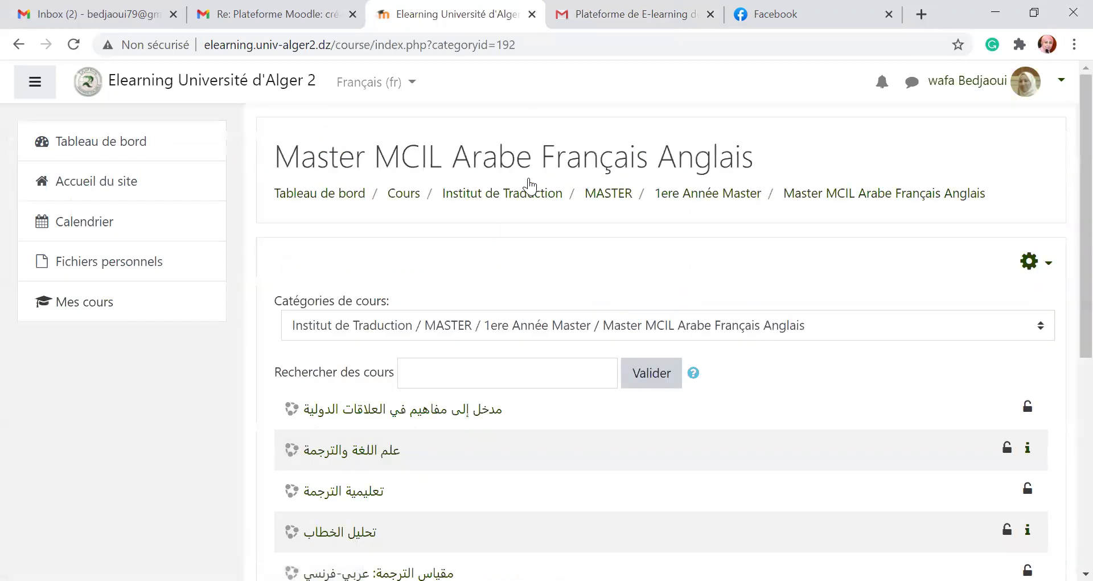
{"action": "scroll", "coordinate": [1066, 100], "scroll_direction": "down", "scroll_amount": 6}
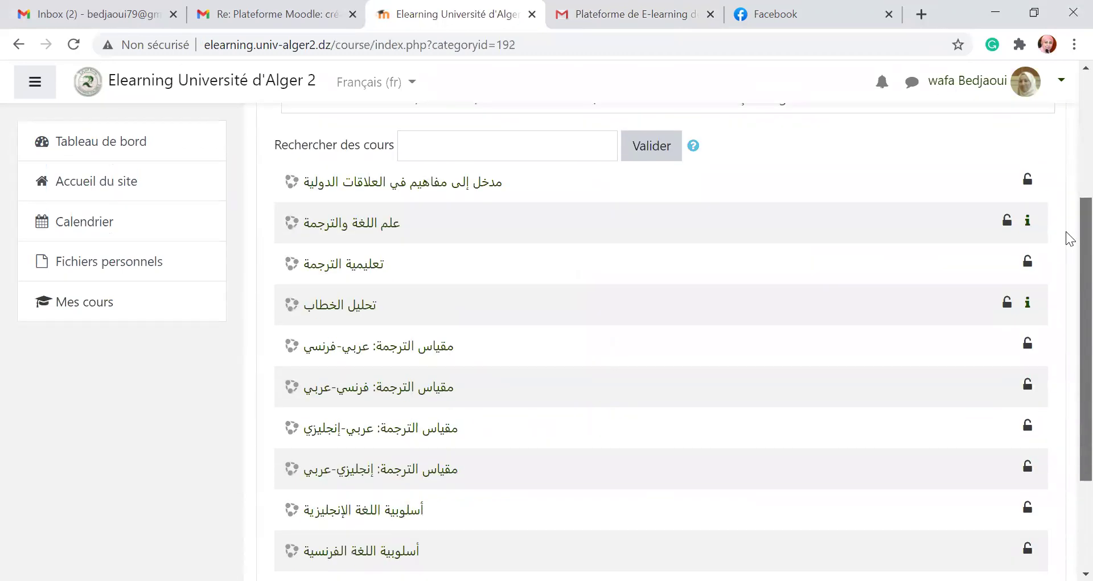
{"action": "scroll", "coordinate": [1065, 278], "scroll_direction": "up", "scroll_amount": 5}
{"action": "scroll", "coordinate": [1068, 131], "scroll_direction": "up", "scroll_amount": 1}
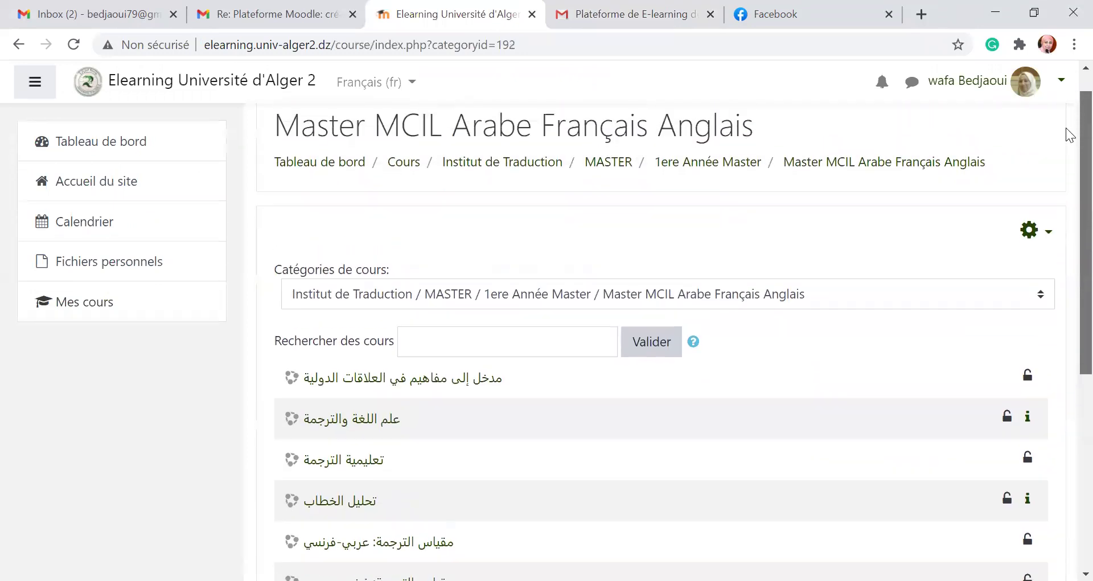
{"action": "scroll", "coordinate": [1068, 136], "scroll_direction": "down", "scroll_amount": 1}
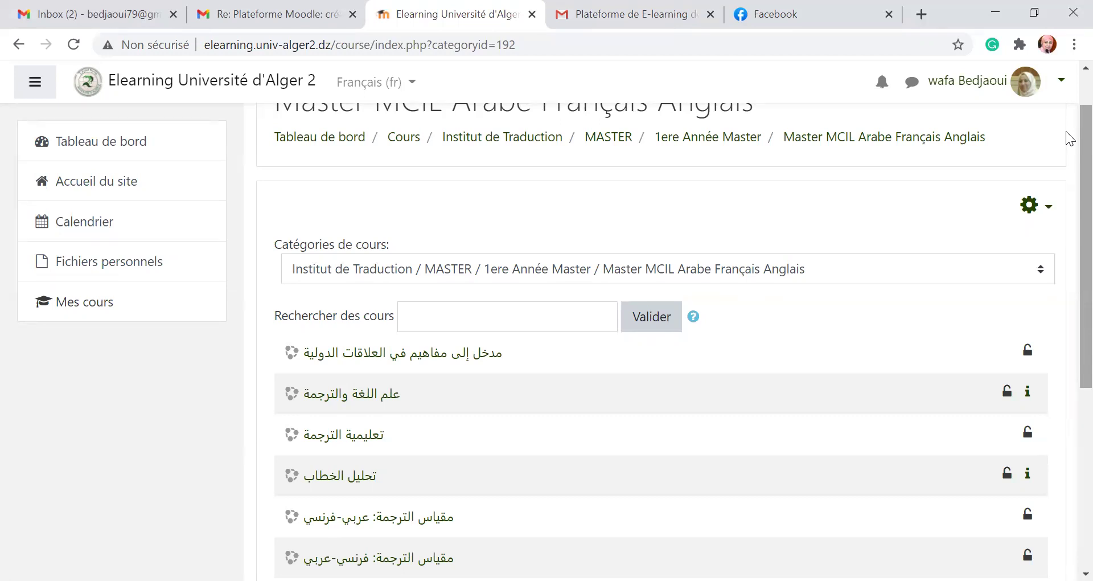
{"action": "left_click_drag", "start_coordinate": [1068, 137], "coordinate": [1068, 259]}
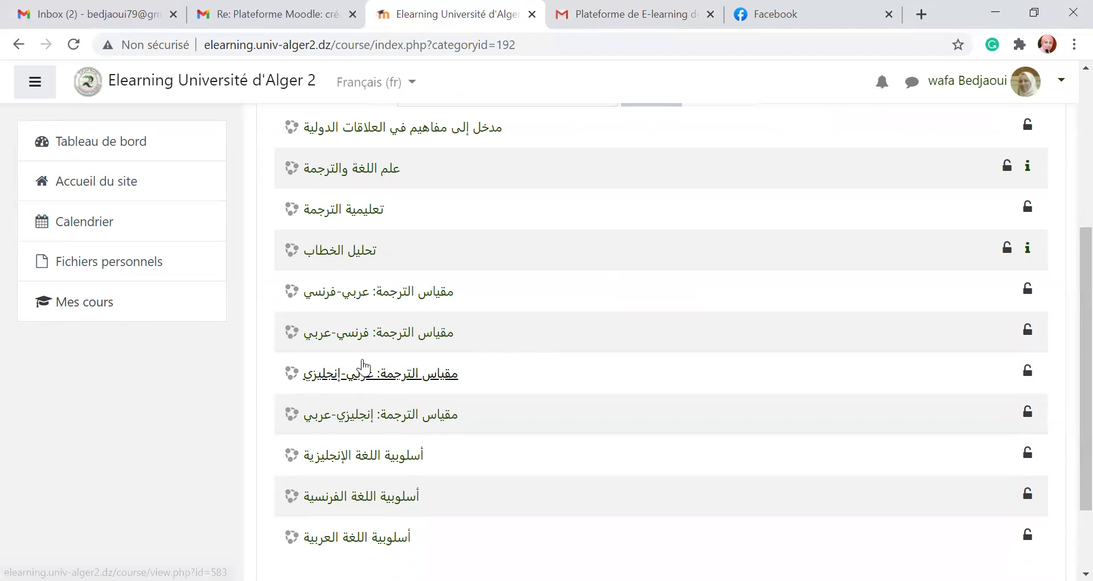
{"action": "left_click", "coordinate": [380, 169]}
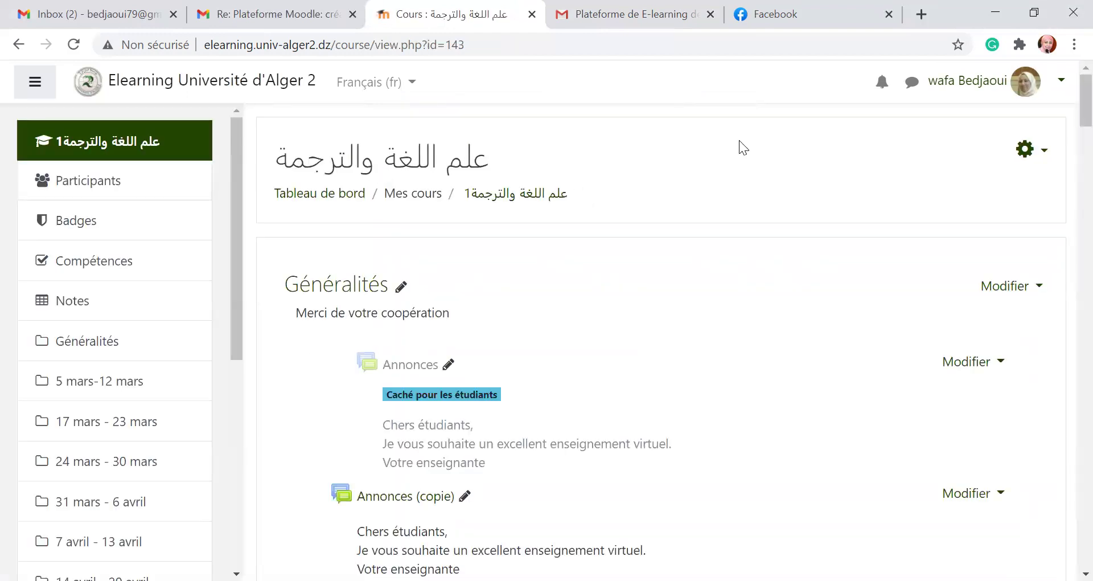
Step: Open the settings (Paramètres) of the course علم اللغة والترجمة
{"action": "scroll", "coordinate": [1066, 114], "scroll_direction": "down", "scroll_amount": 3}
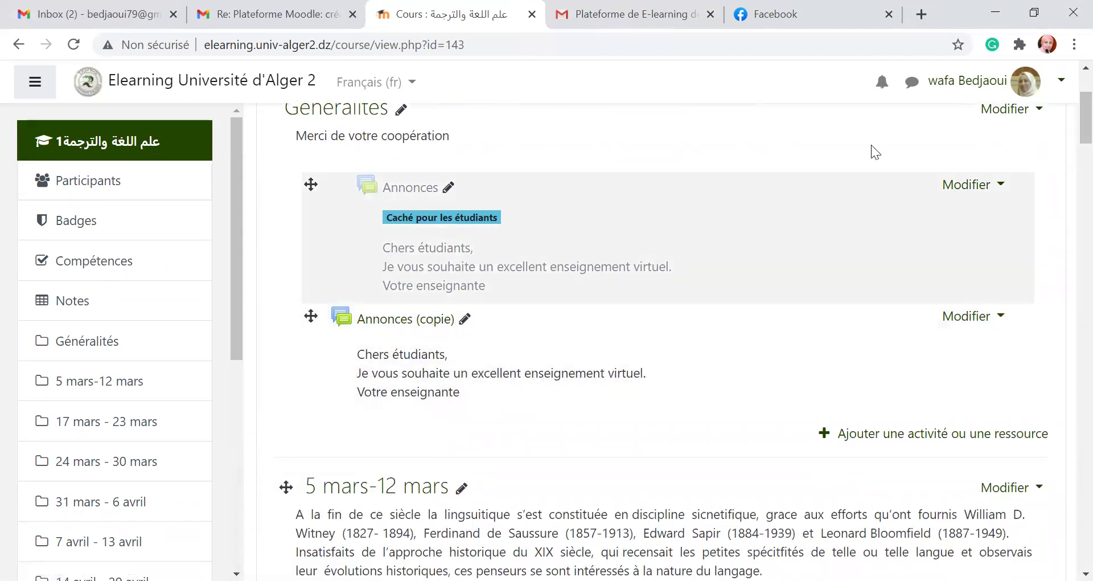
{"action": "scroll", "coordinate": [1066, 121], "scroll_direction": "up", "scroll_amount": 3}
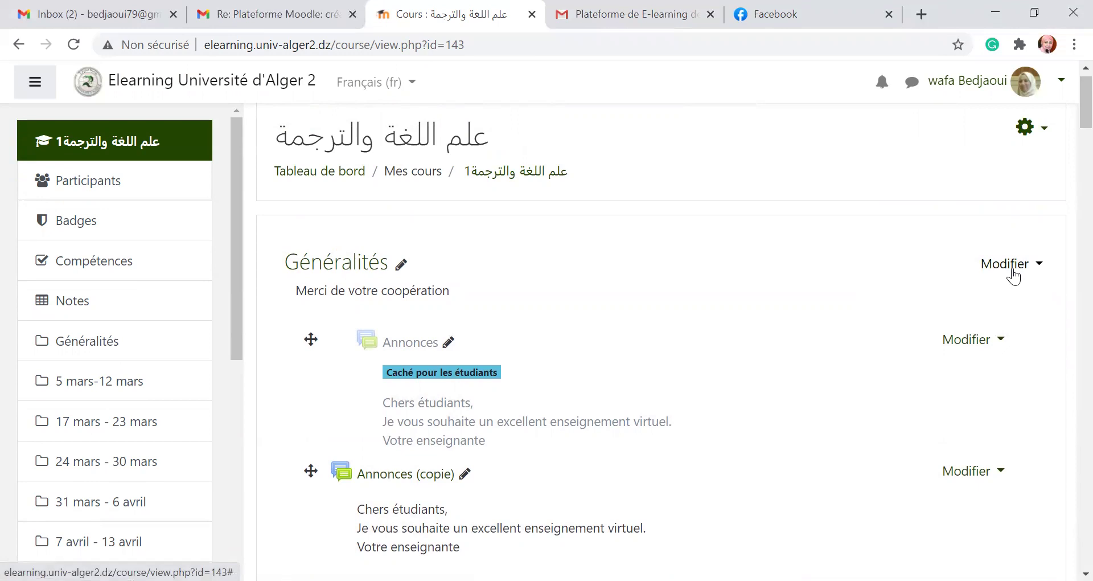
{"action": "left_click", "coordinate": [1028, 127]}
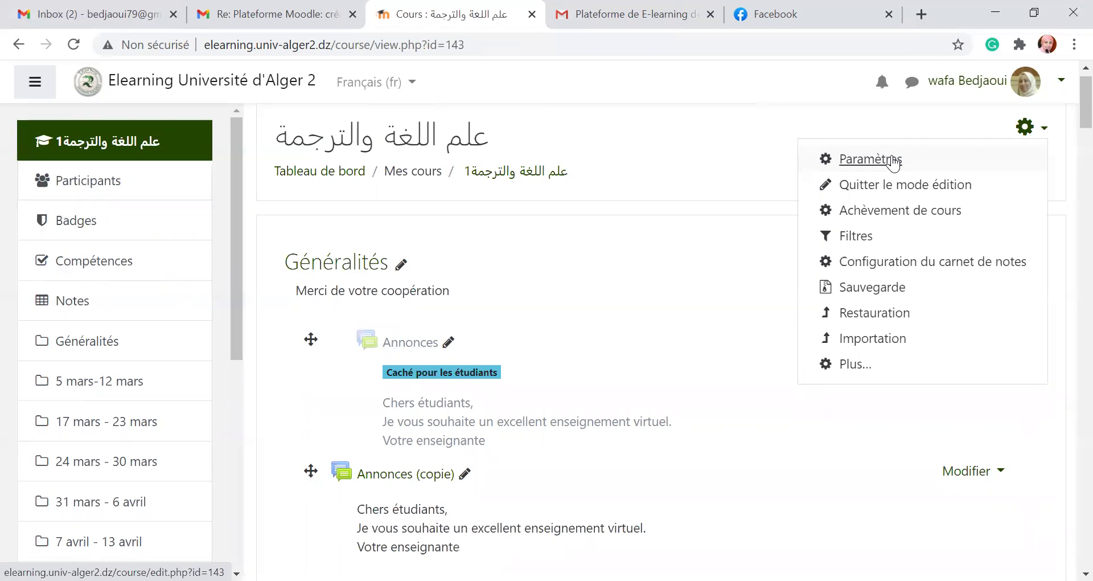
{"action": "left_click", "coordinate": [892, 159]}
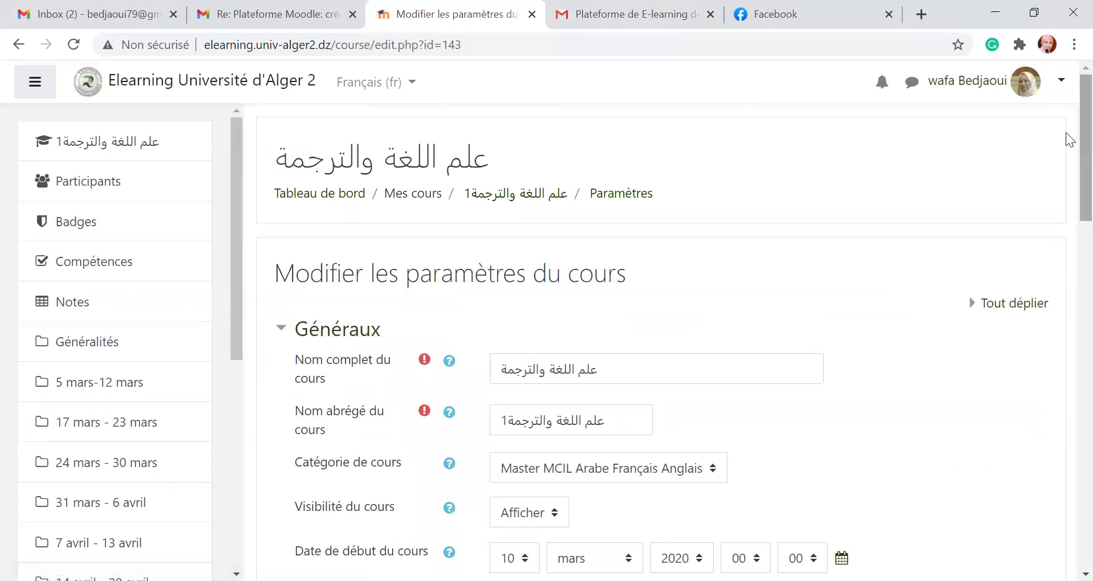
Step: Examine the course's general settings: full and short names, category, visibility, start and end dates, and identification number
{"action": "scroll", "coordinate": [1066, 132], "scroll_direction": "down", "scroll_amount": 4}
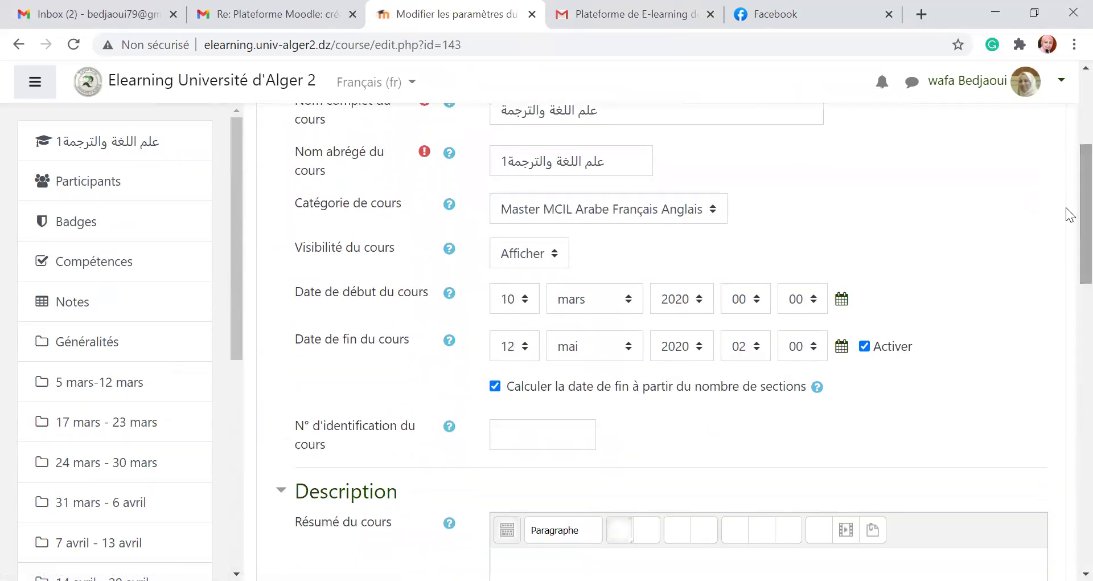
{"action": "scroll", "coordinate": [1066, 171], "scroll_direction": "up", "scroll_amount": 3}
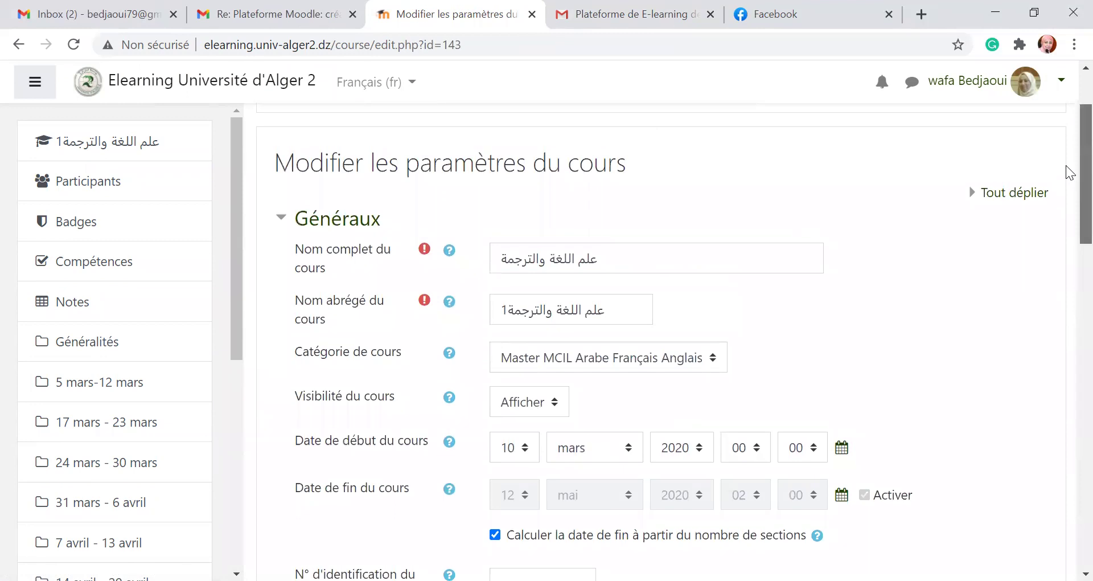
{"action": "left_click_drag", "start_coordinate": [1067, 166], "coordinate": [1066, 204]}
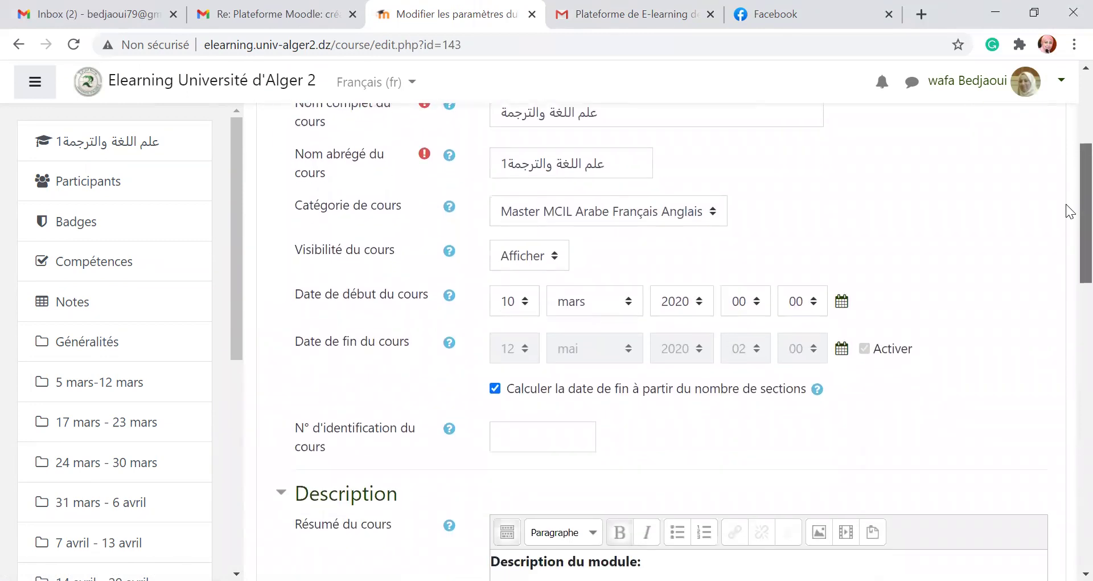
{"action": "left_click", "coordinate": [558, 251]}
{"action": "left_click", "coordinate": [558, 252]}
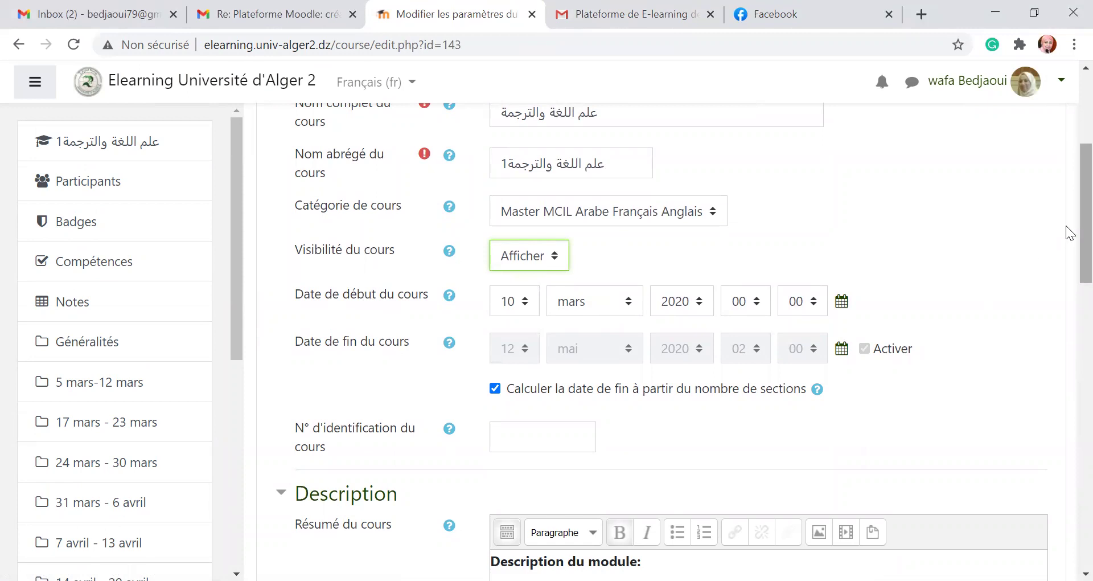
{"action": "scroll", "coordinate": [1066, 224], "scroll_direction": "down", "scroll_amount": 5}
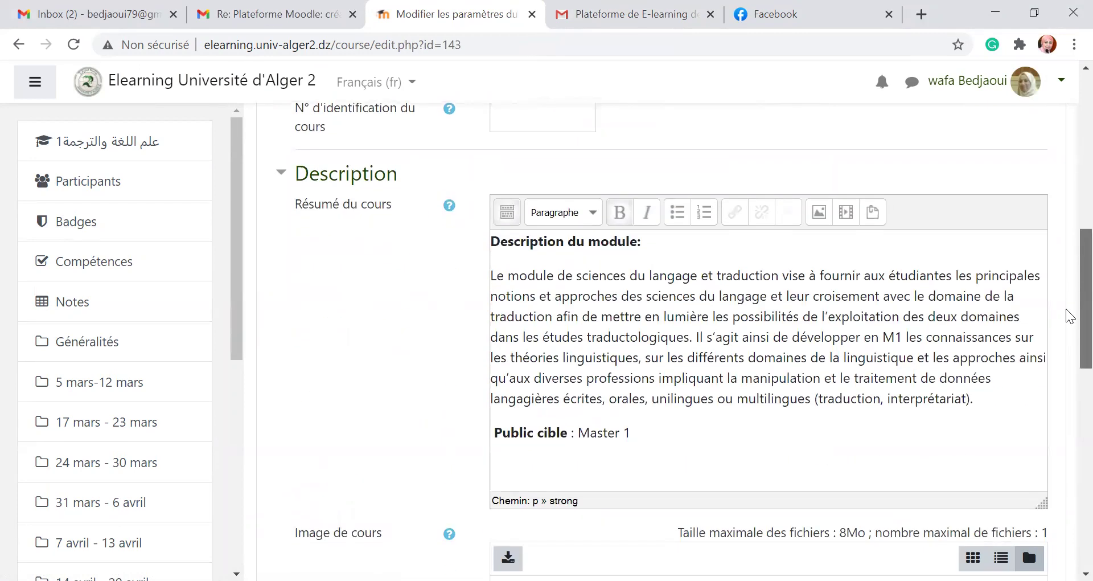
{"action": "scroll", "coordinate": [1069, 316], "scroll_direction": "up", "scroll_amount": 5}
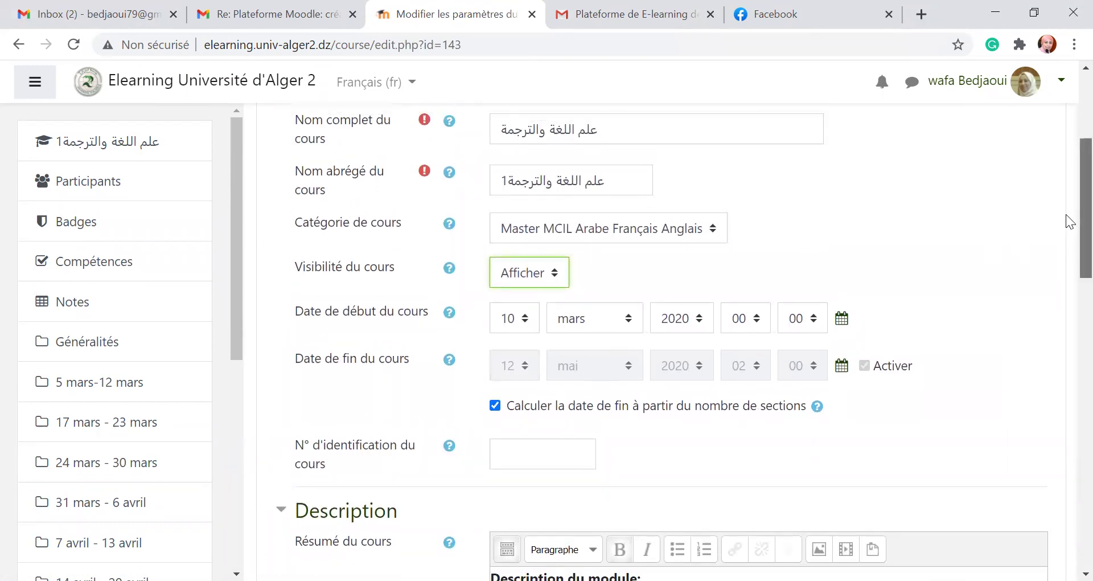
{"action": "scroll", "coordinate": [1067, 228], "scroll_direction": "down", "scroll_amount": 2}
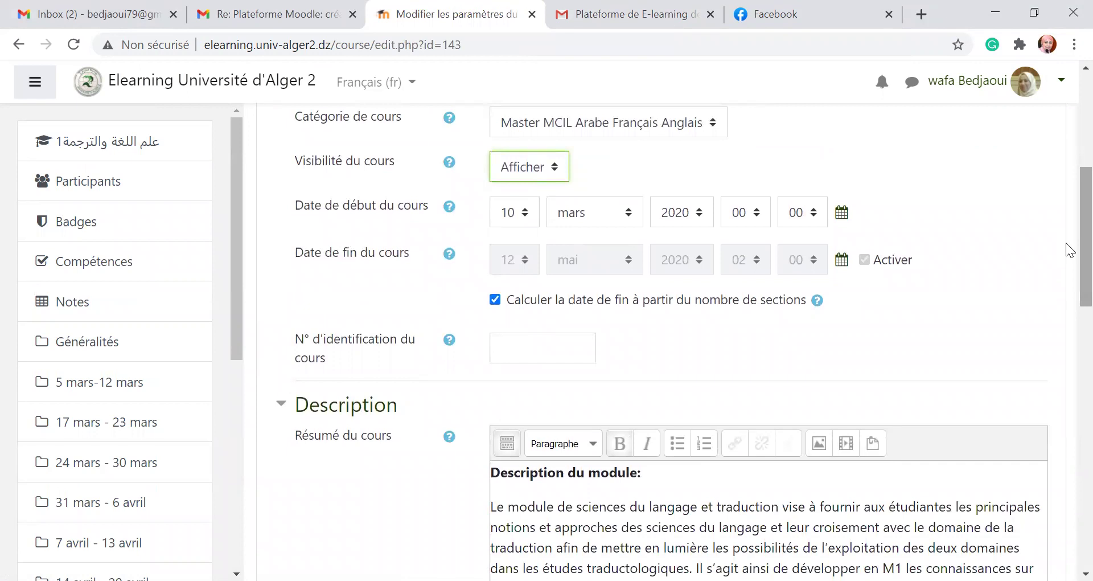
Step: Review the course summary, course image and remaining settings sections, and save the settings to return to the course page
{"action": "left_click_drag", "start_coordinate": [1066, 243], "coordinate": [1065, 323]}
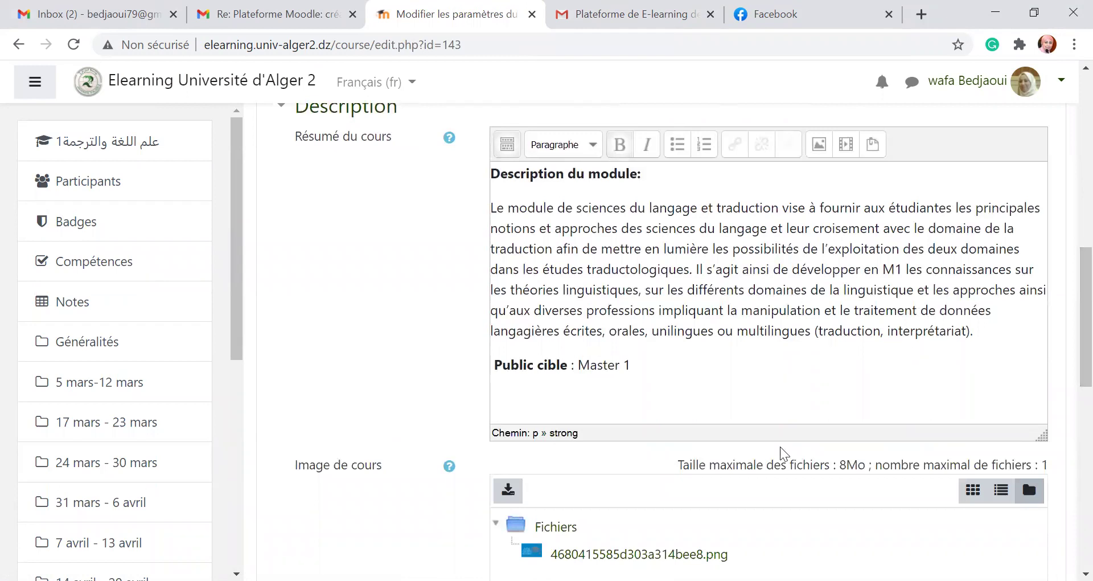
{"action": "left_click_drag", "start_coordinate": [1068, 295], "coordinate": [1066, 403]}
{"action": "scroll", "coordinate": [733, 344], "scroll_direction": "down", "scroll_amount": 2}
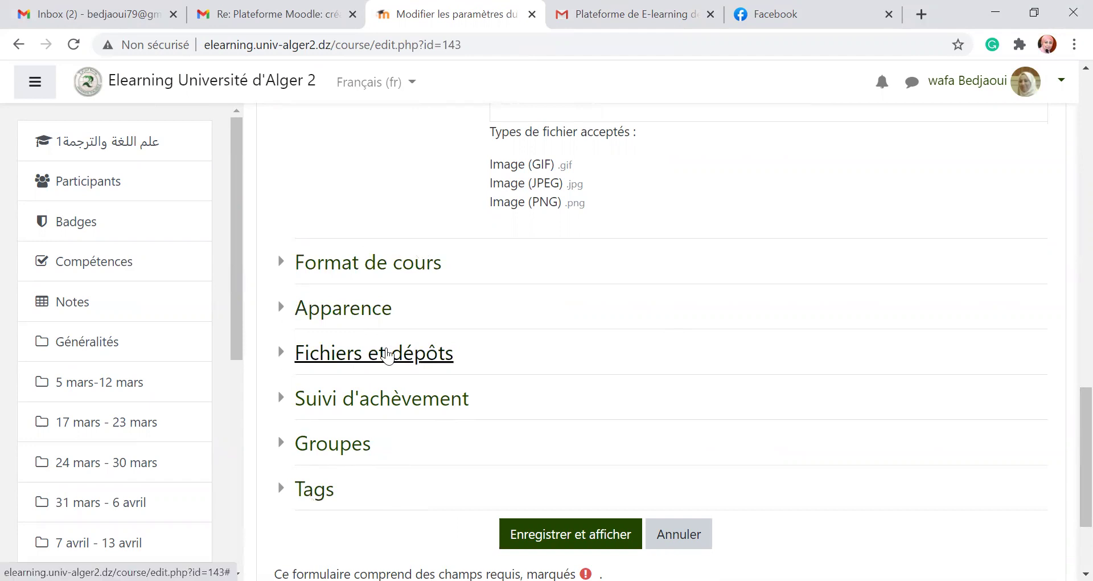
{"action": "scroll", "coordinate": [1069, 170], "scroll_direction": "up", "scroll_amount": 7}
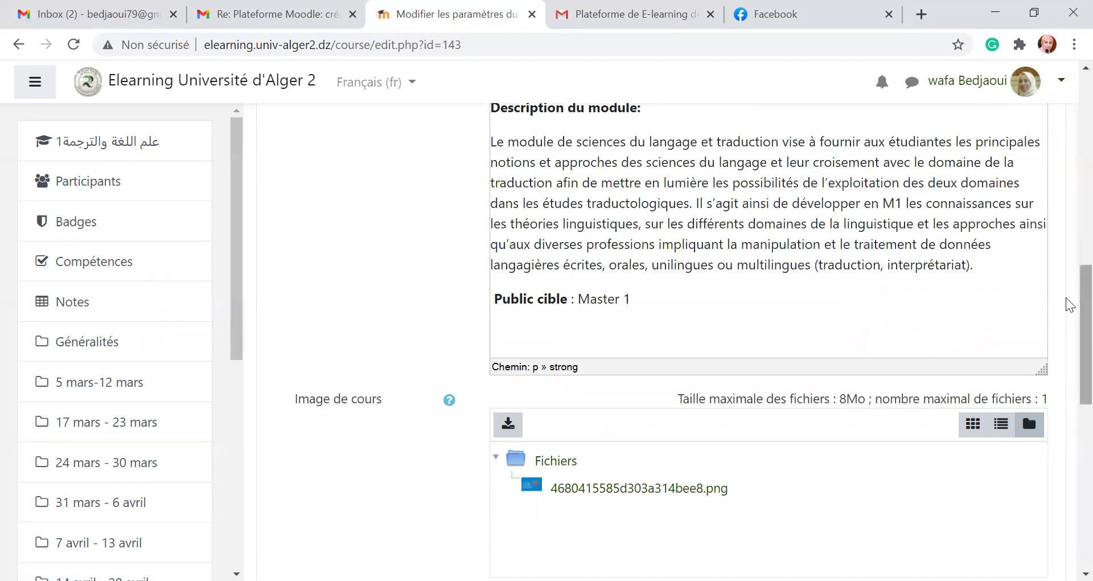
{"action": "scroll", "coordinate": [1066, 302], "scroll_direction": "down", "scroll_amount": 3}
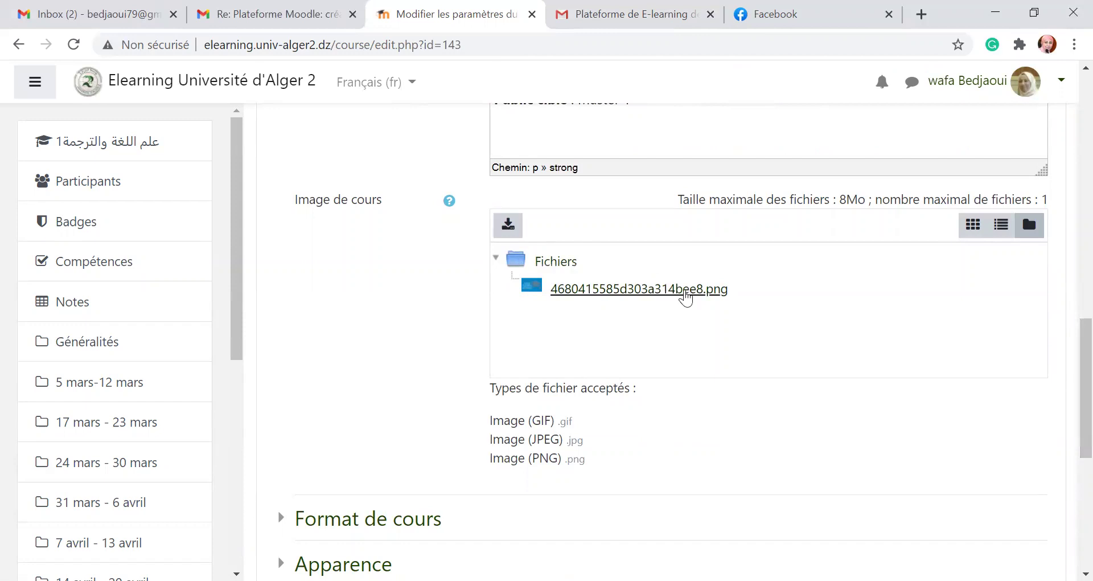
{"action": "scroll", "coordinate": [1065, 461], "scroll_direction": "down", "scroll_amount": 7}
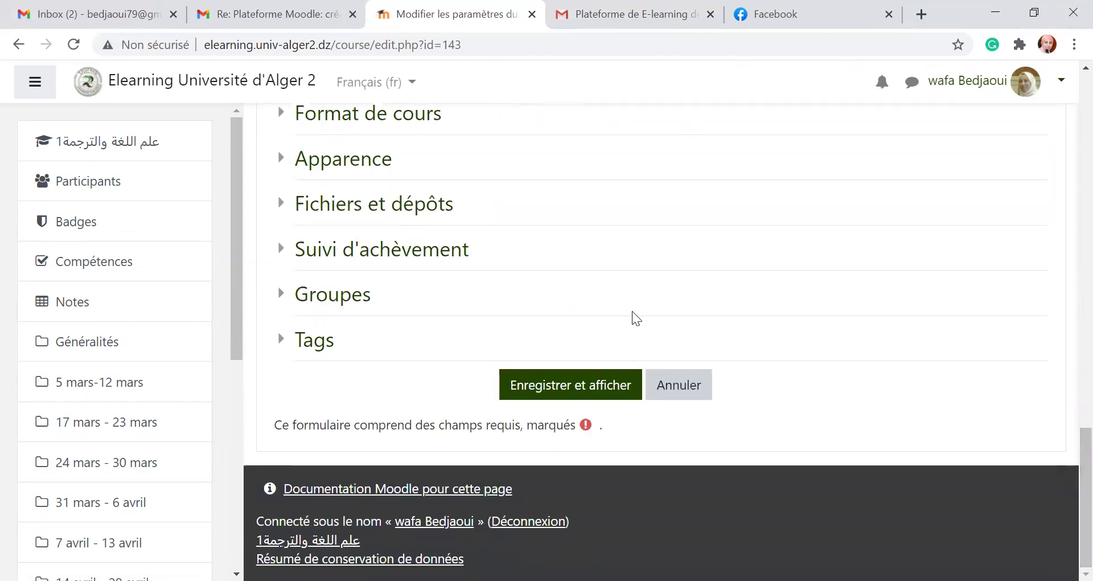
{"action": "left_click", "coordinate": [581, 392]}
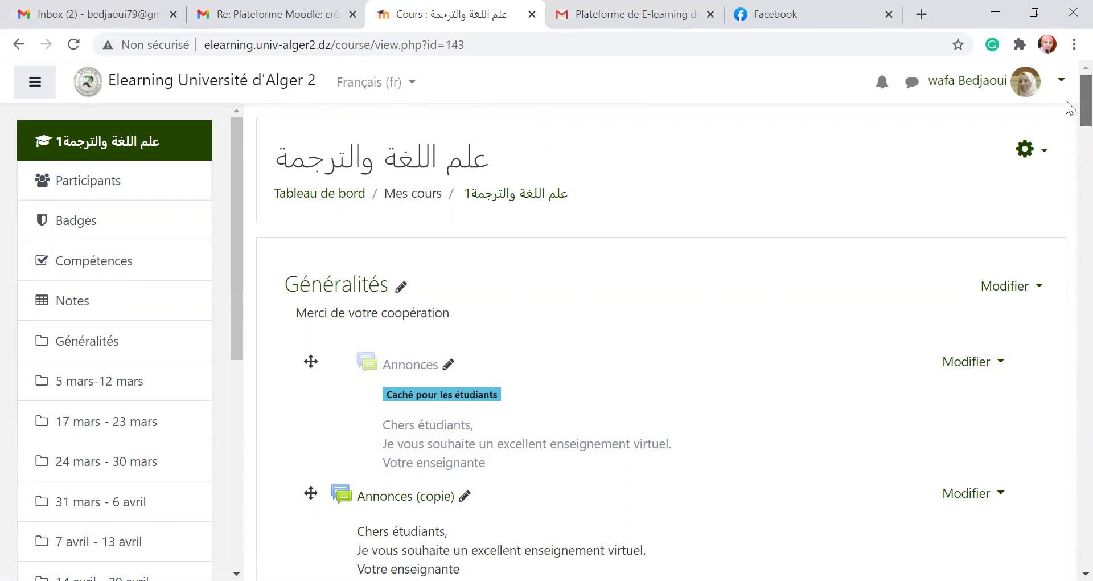
Step: Open the title of the first weekly section for editing and confirm it as 5 mars-12 mars
{"action": "scroll", "coordinate": [1066, 102], "scroll_direction": "down", "scroll_amount": 2}
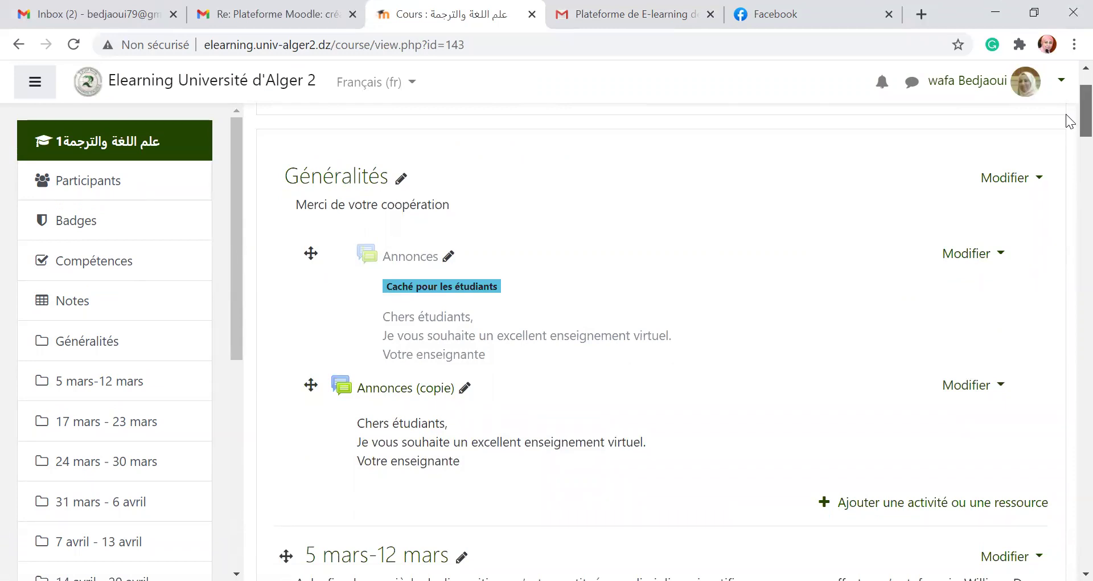
{"action": "scroll", "coordinate": [1066, 114], "scroll_direction": "down", "scroll_amount": 2}
{"action": "scroll", "coordinate": [1066, 122], "scroll_direction": "down", "scroll_amount": 3}
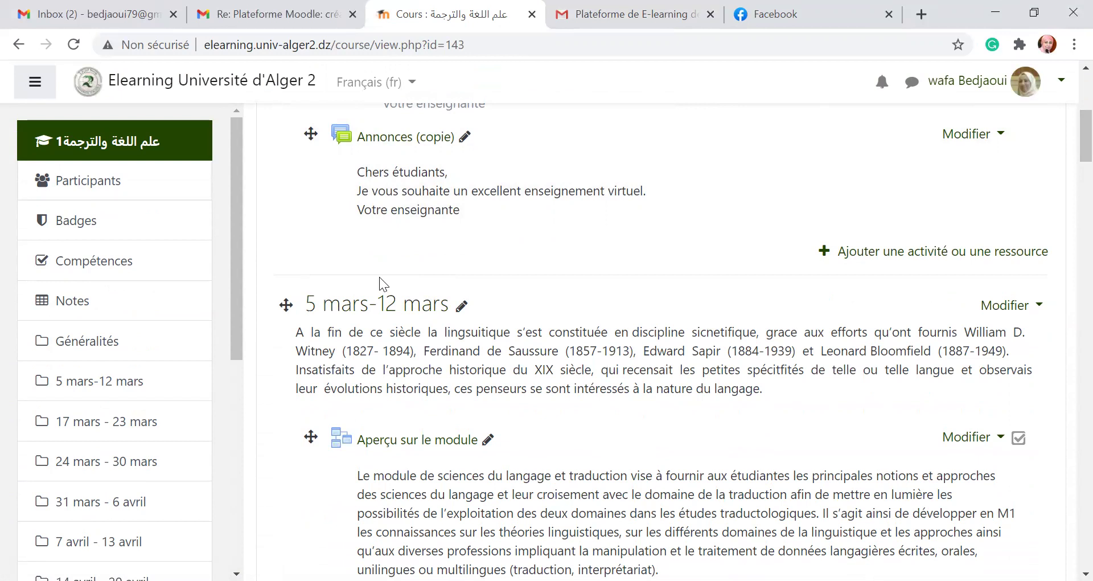
{"action": "left_click", "coordinate": [462, 311]}
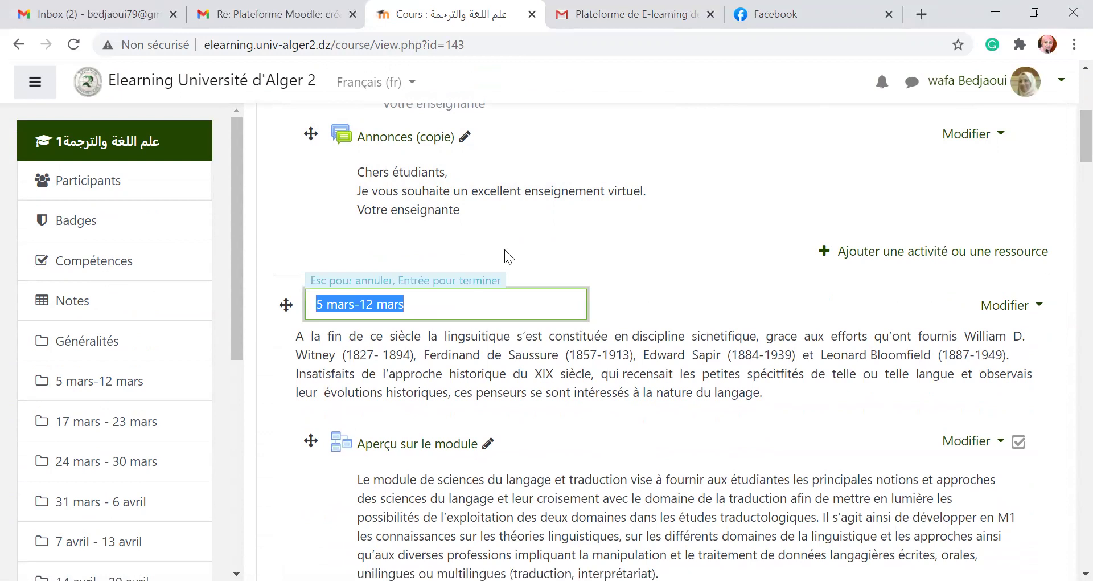
{"action": "key", "text": "Return"}
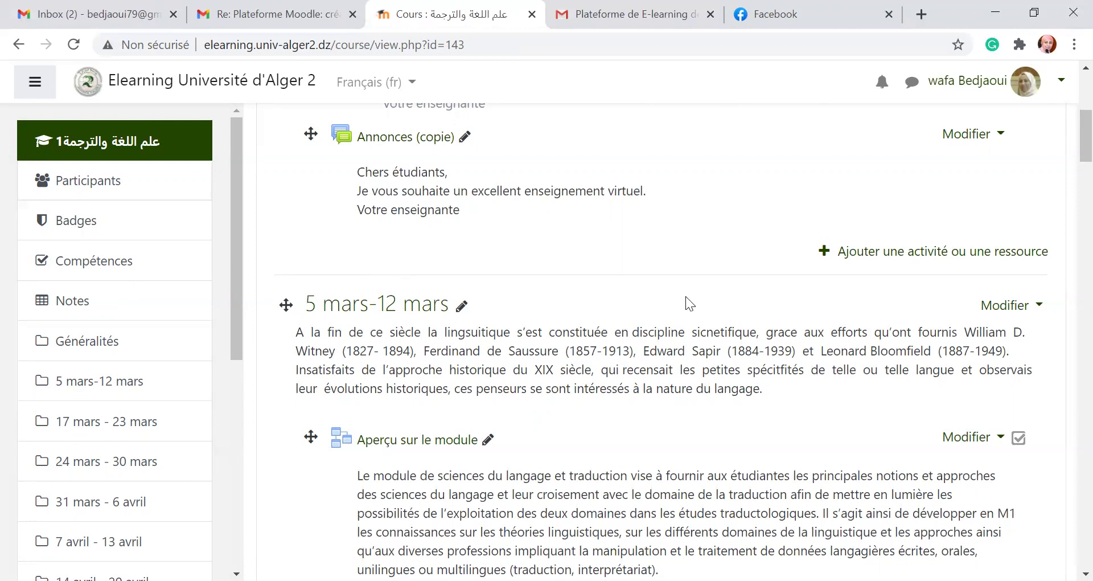
Step: Examine the course sections from Généralités to 24 mars - 30 mars, including their titles, descriptions and resources
{"action": "scroll", "coordinate": [1067, 157], "scroll_direction": "down", "scroll_amount": 9}
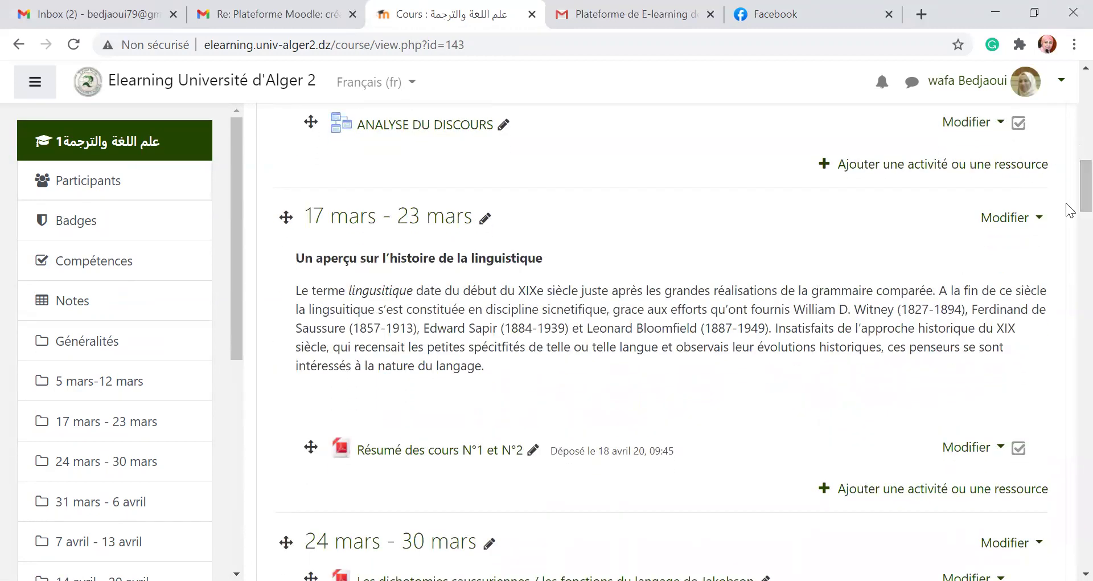
{"action": "scroll", "coordinate": [1066, 171], "scroll_direction": "up", "scroll_amount": 6}
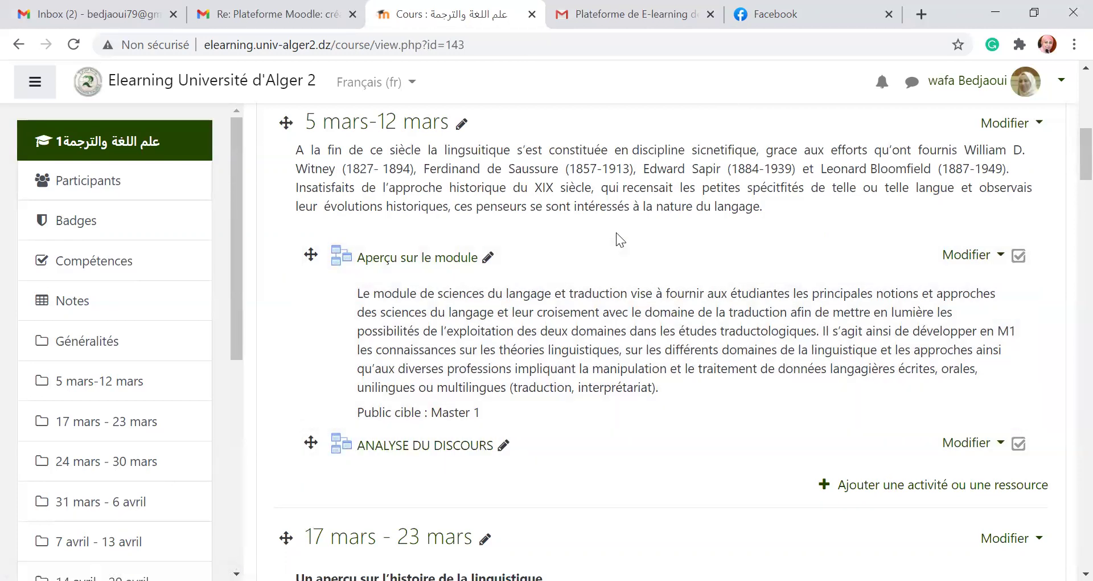
{"action": "left_click_drag", "start_coordinate": [1066, 149], "coordinate": [1066, 97]}
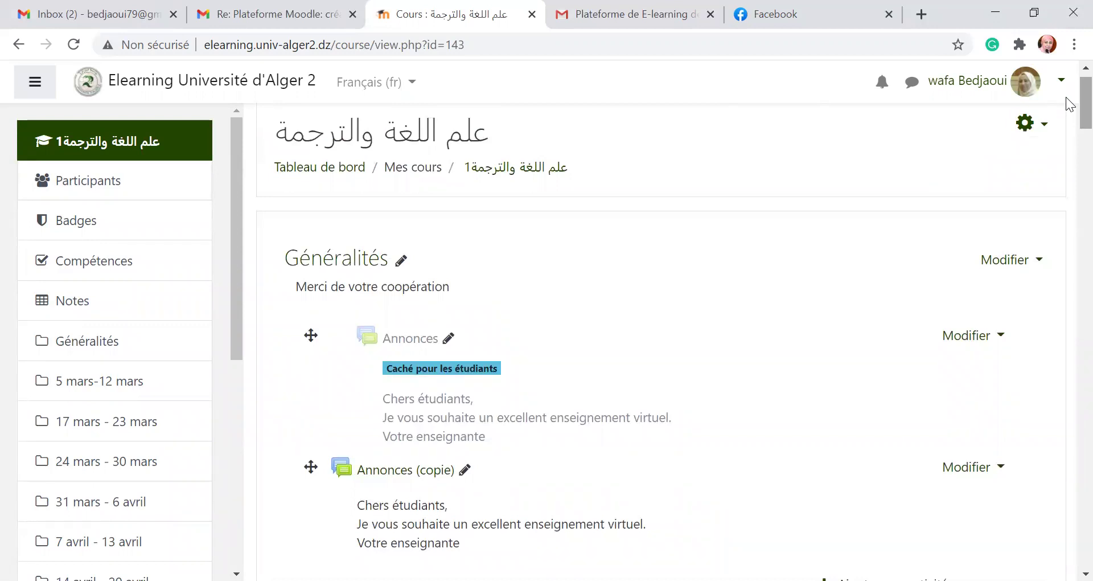
{"action": "scroll", "coordinate": [1066, 83], "scroll_direction": "up", "scroll_amount": 1}
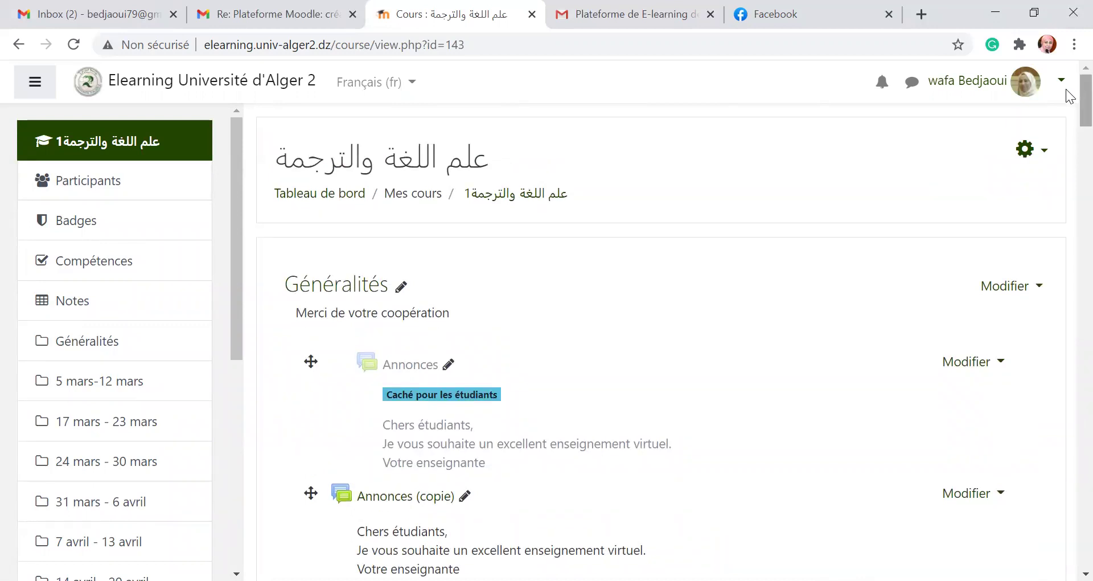
{"action": "left_click_drag", "start_coordinate": [1066, 89], "coordinate": [1066, 176]}
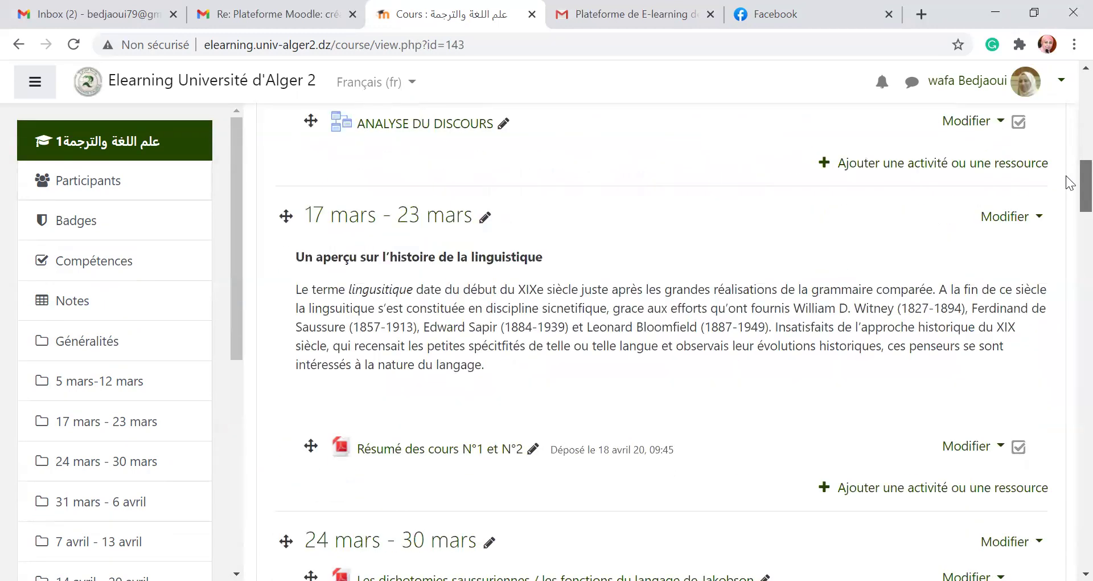
{"action": "left_click_drag", "start_coordinate": [1066, 175], "coordinate": [1066, 185]}
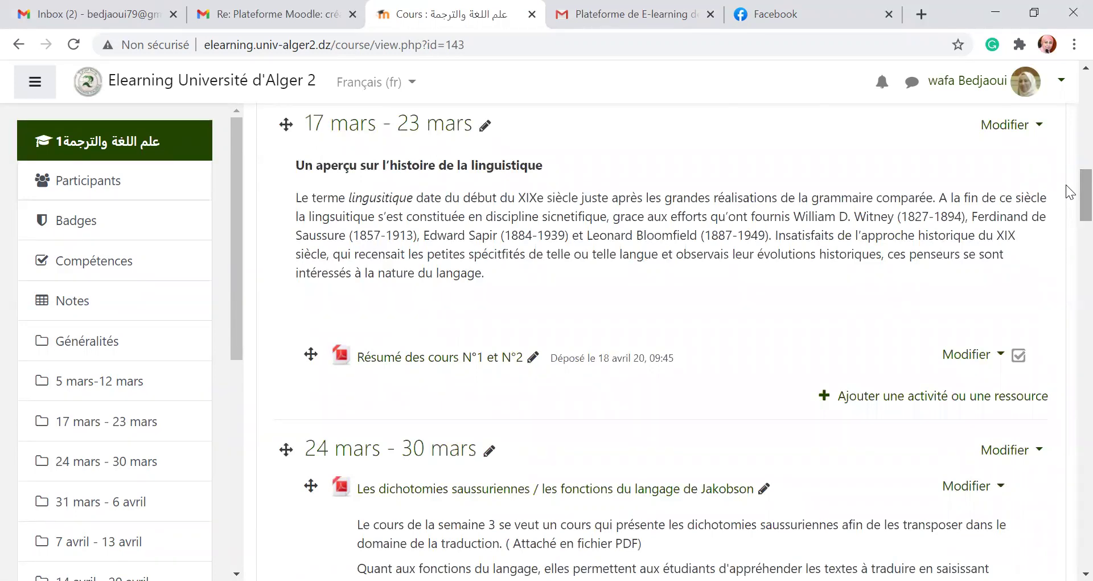
{"action": "scroll", "coordinate": [1066, 171], "scroll_direction": "up", "scroll_amount": 5}
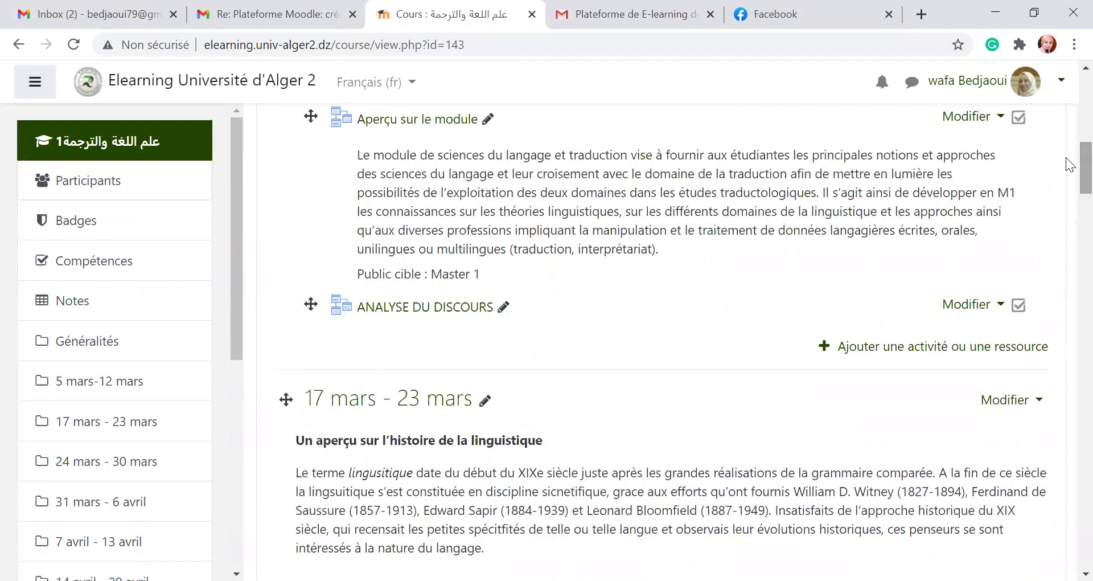